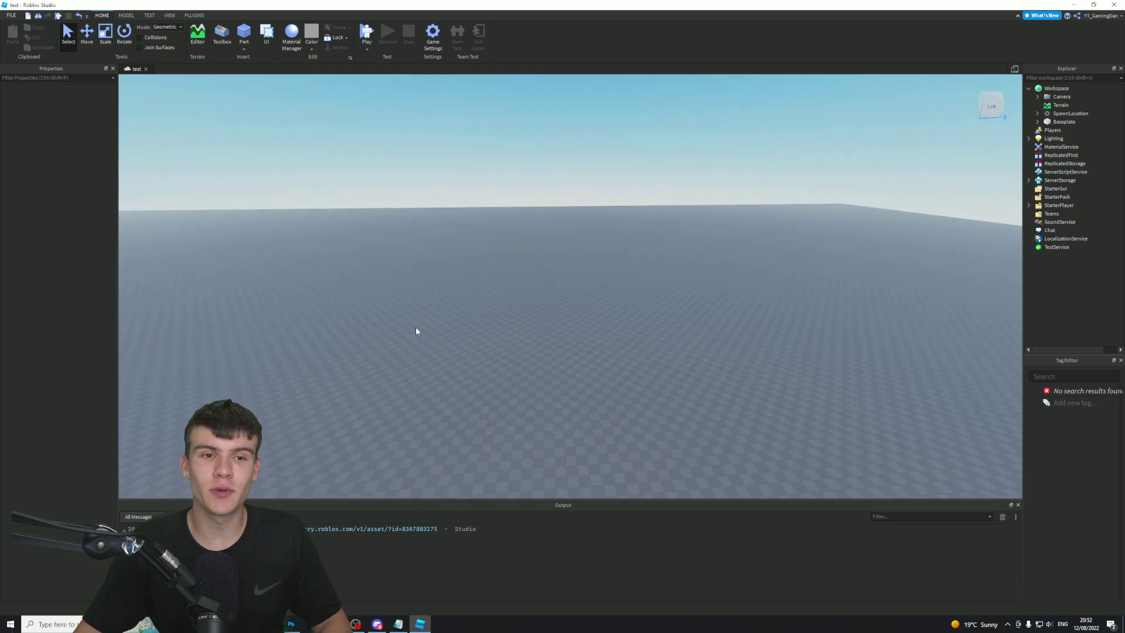
right_drag(416, 328, 416, 331)
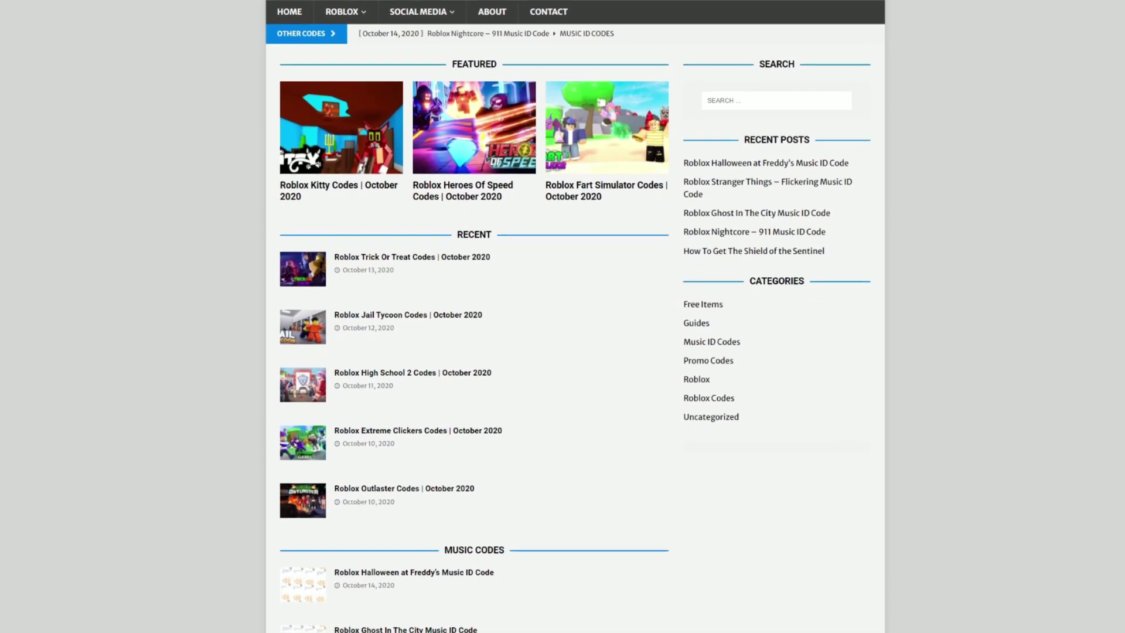
mouse_move(285, 108)
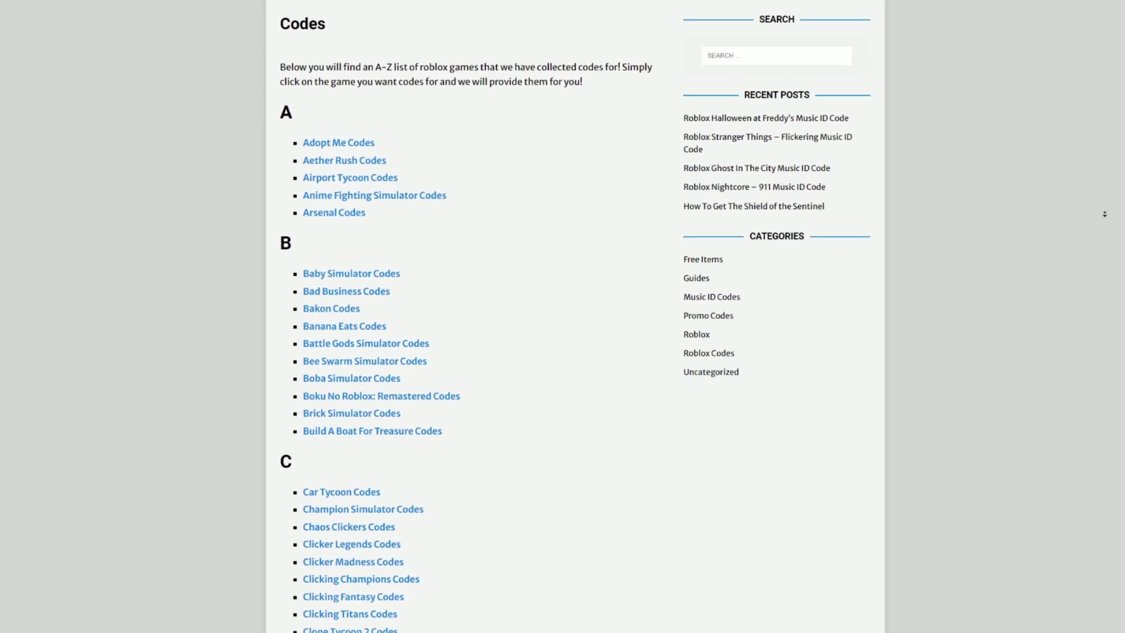
scroll(1105, 214, down, 2)
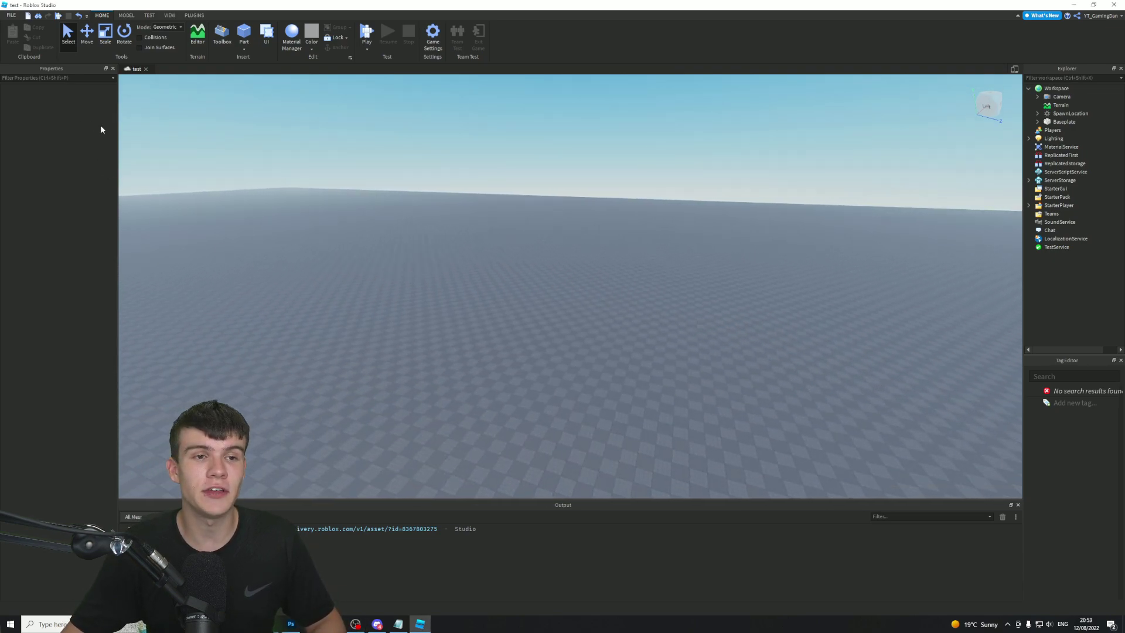
Open the beta features list and save it with Accessory Fitting Tool, Face Recorder and Live Animation Creator enabled.
click(10, 15)
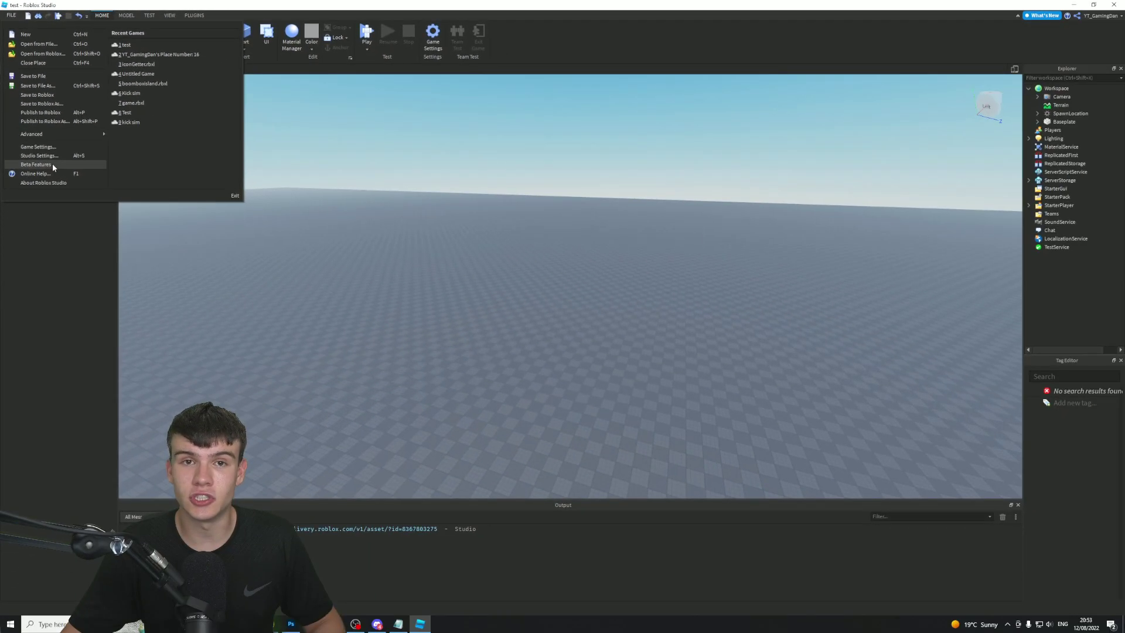
click(161, 505)
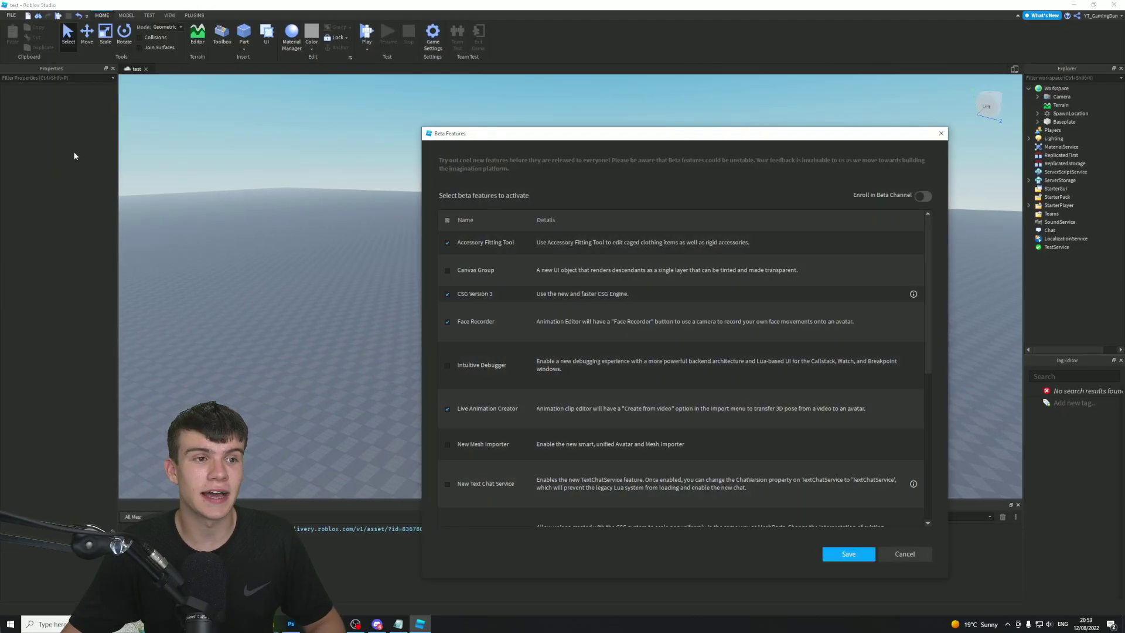
drag(474, 242, 491, 242)
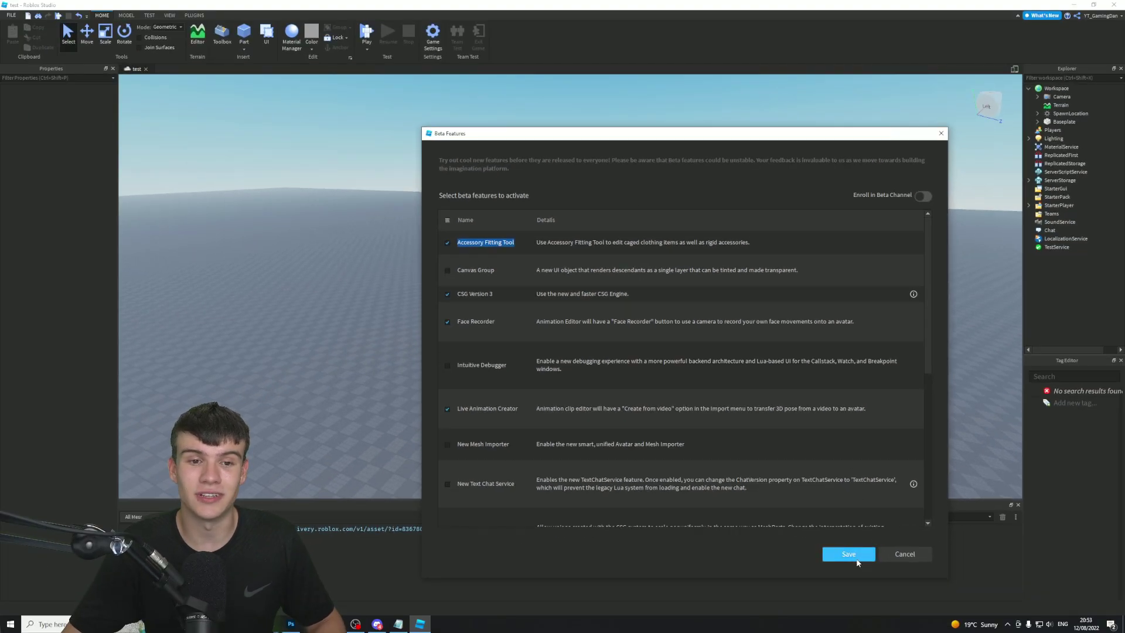
click(857, 560)
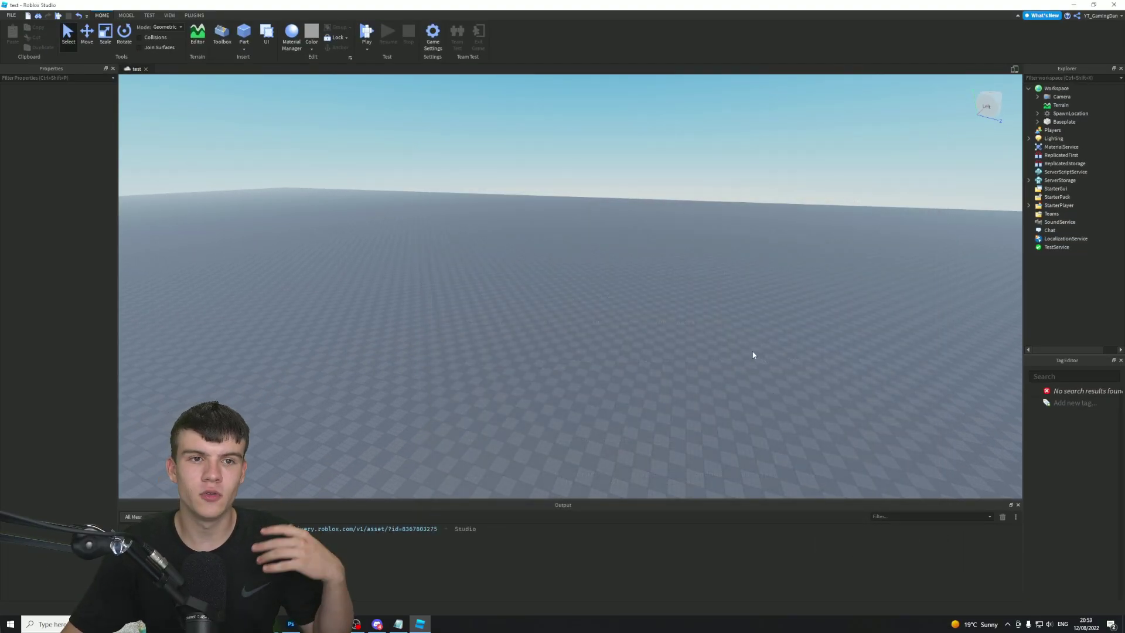
right_drag(753, 354, 752, 353)
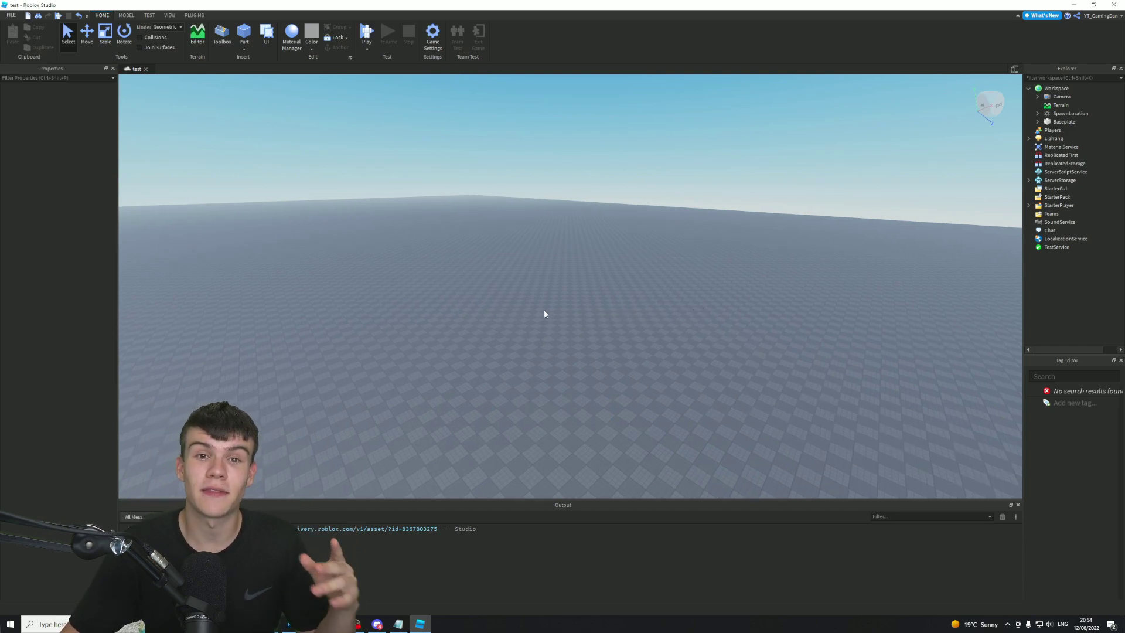
right_drag(540, 308, 523, 322)
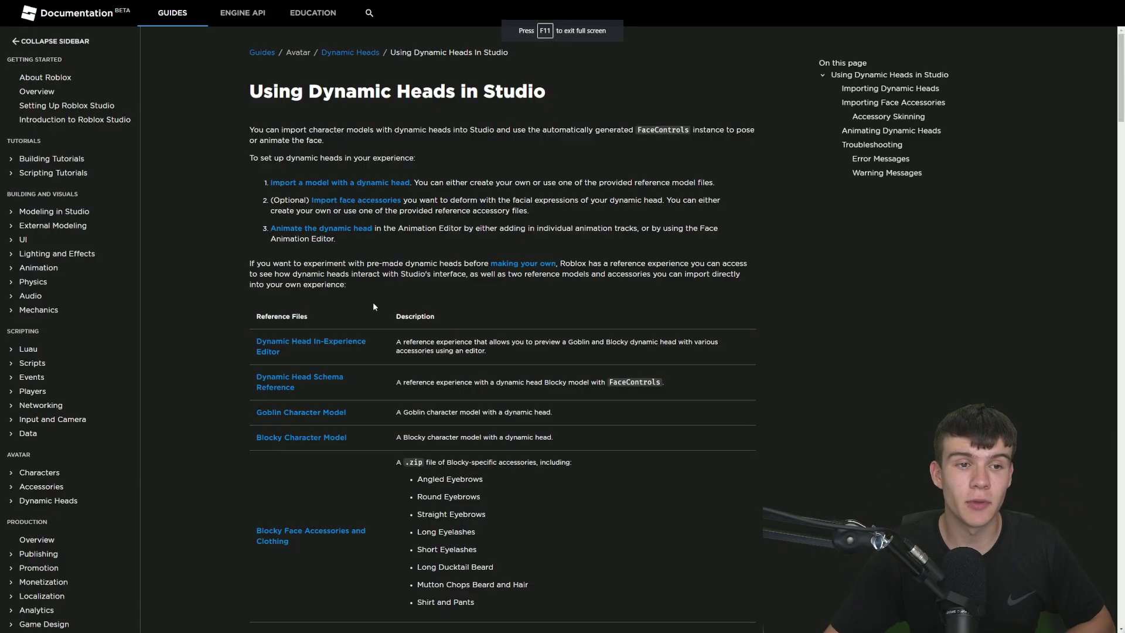
Review the Using Dynamic Heads in Studio guide, covering its reference files and the import instructions for dynamic heads and face accessories.
scroll(312, 354, down, 1)
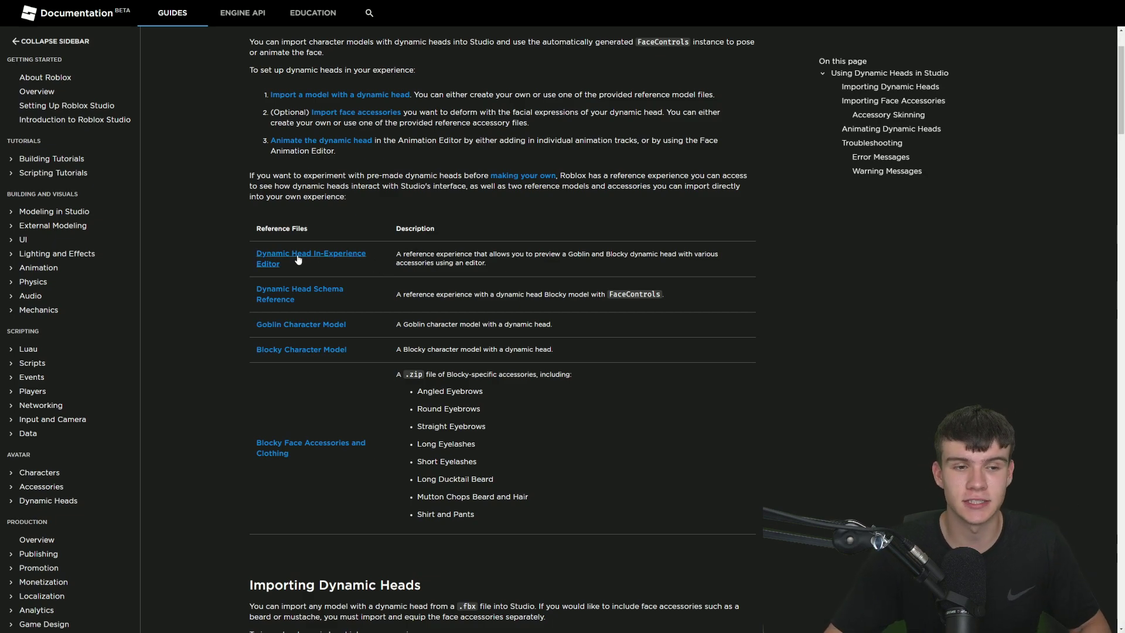
drag(317, 309, 256, 289)
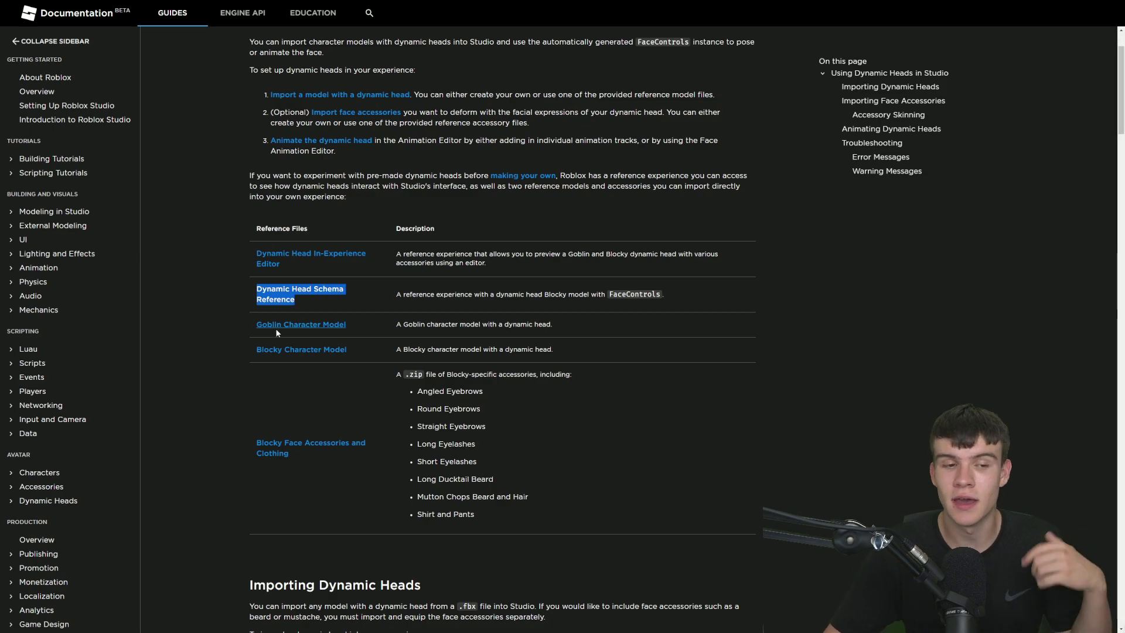
drag(275, 328, 226, 315)
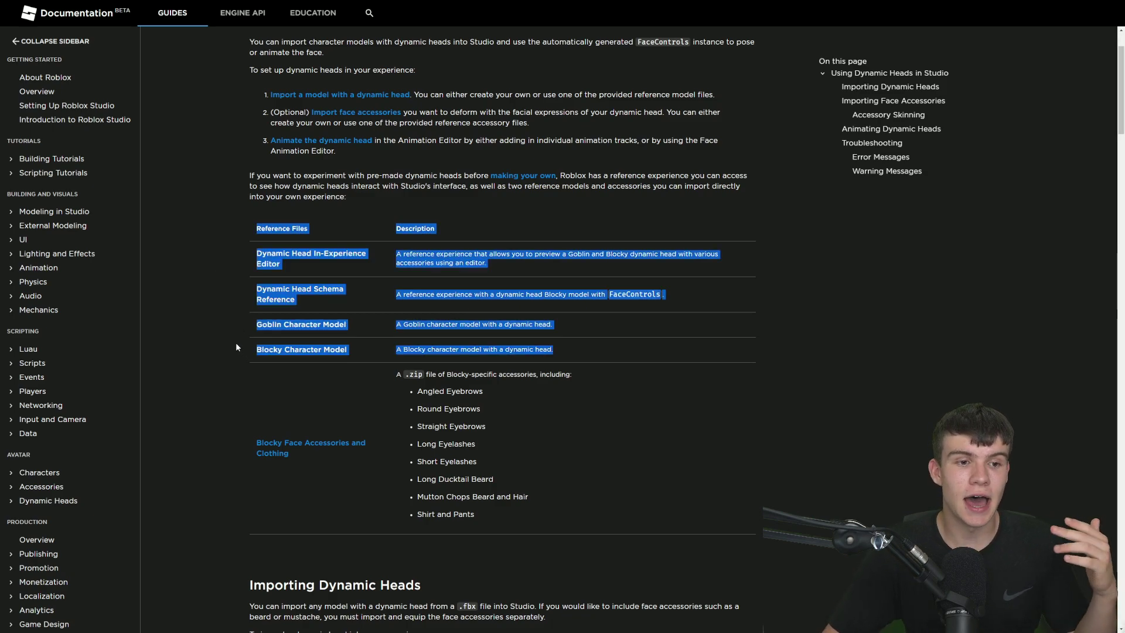
click(236, 344)
scroll(322, 367, up, 2)
drag(368, 436, 254, 421)
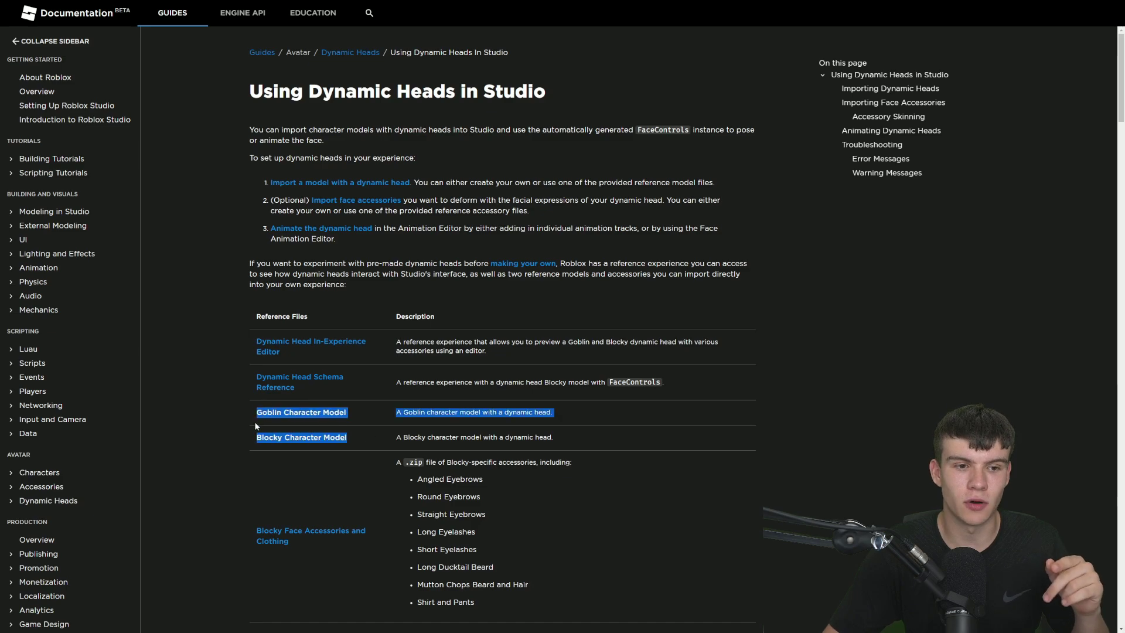
click(248, 413)
scroll(198, 390, up, 1)
scroll(235, 384, down, 7)
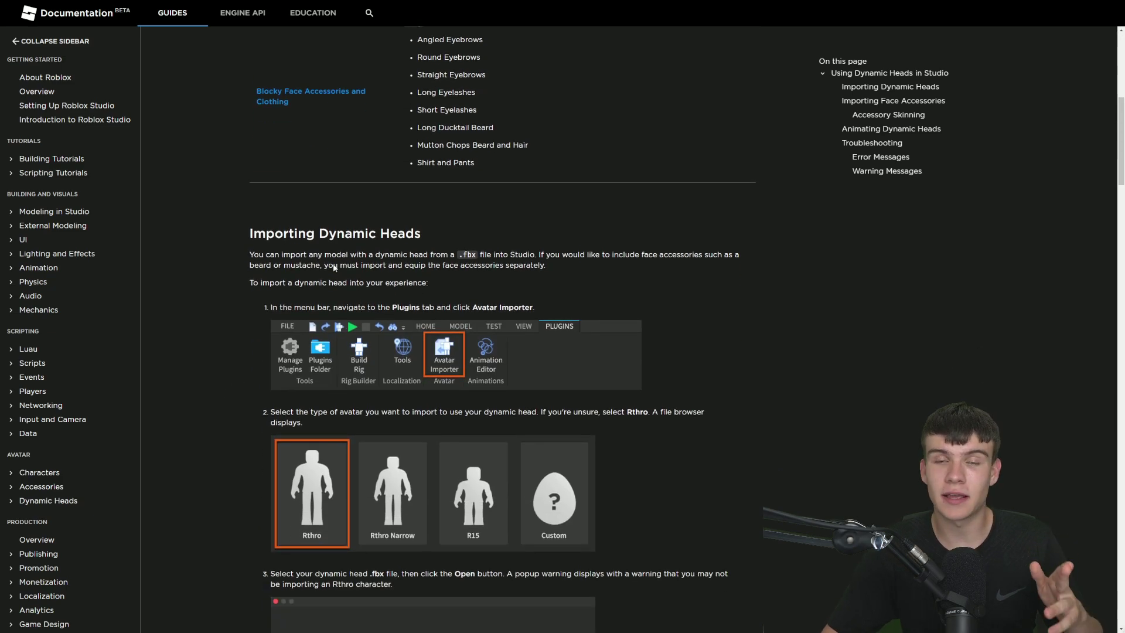
scroll(322, 368, down, 15)
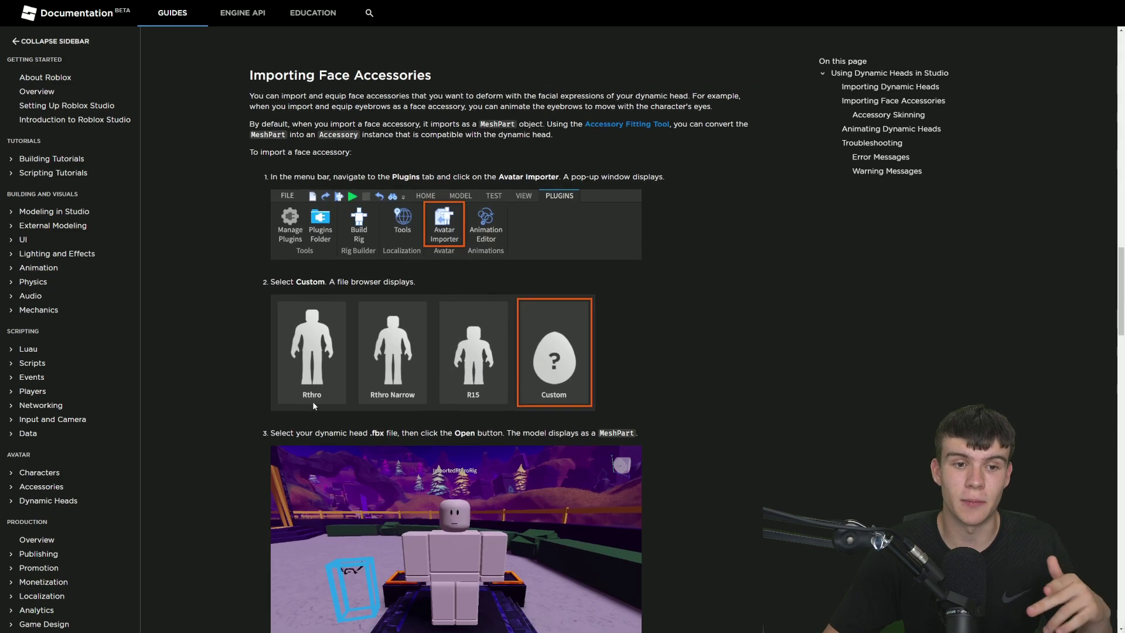
scroll(314, 406, up, 20)
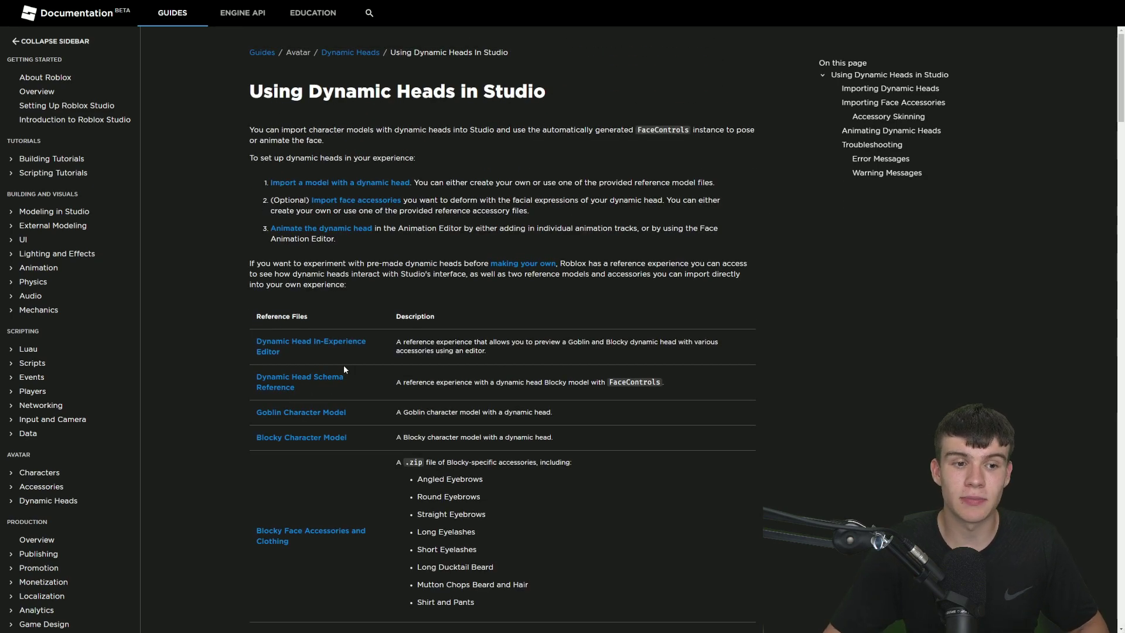
drag(309, 395, 256, 381)
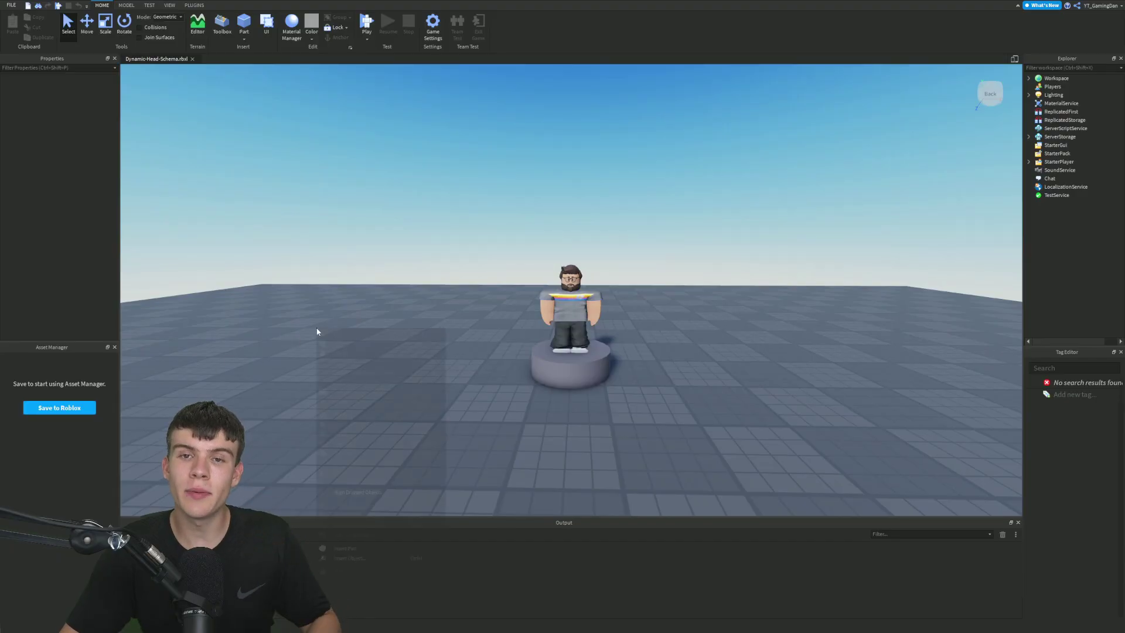
Open the Animation Editor for the BlockyMale character in Dynamic-Head-Schema.rbxl and create an animation named Untitled Animation Clip.
scroll(321, 328, up, 5)
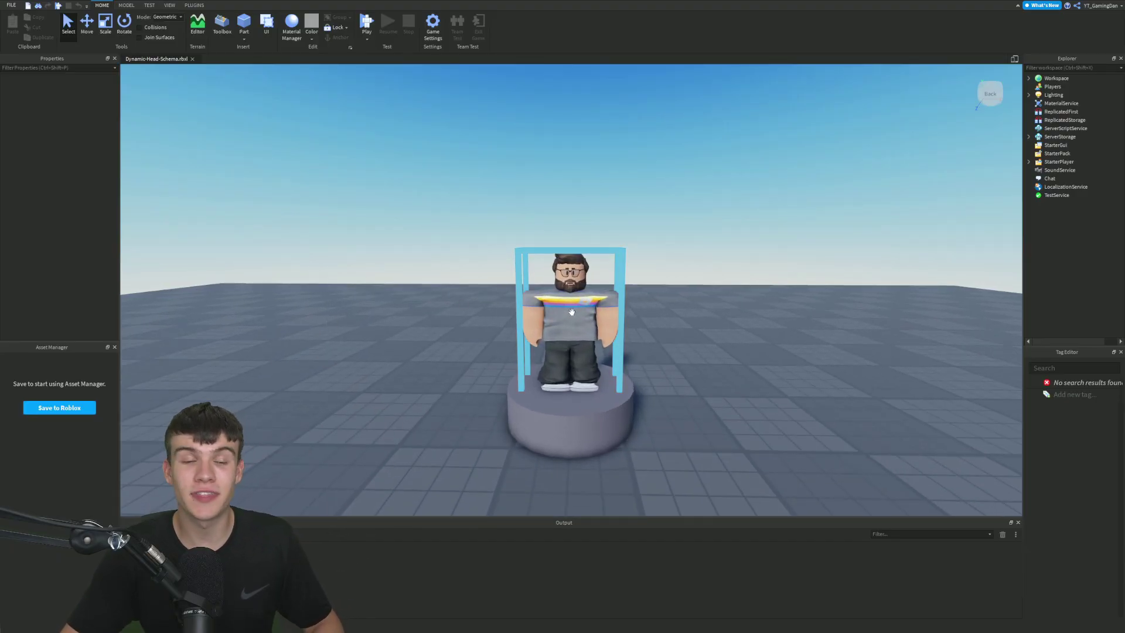
scroll(631, 304, up, 3)
click(632, 307)
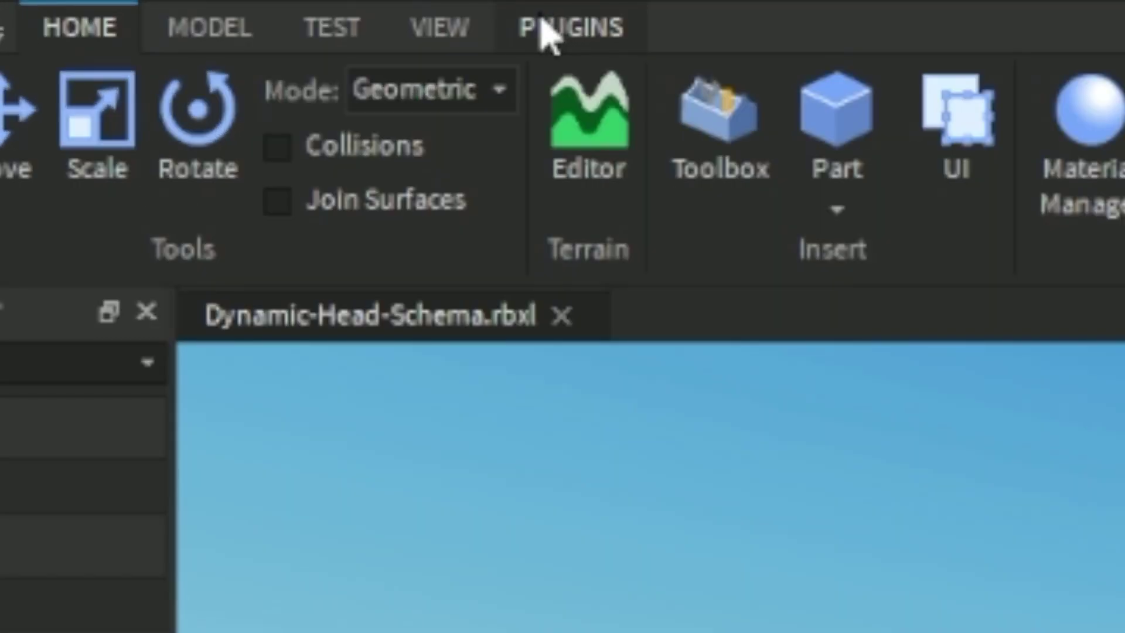
click(355, 11)
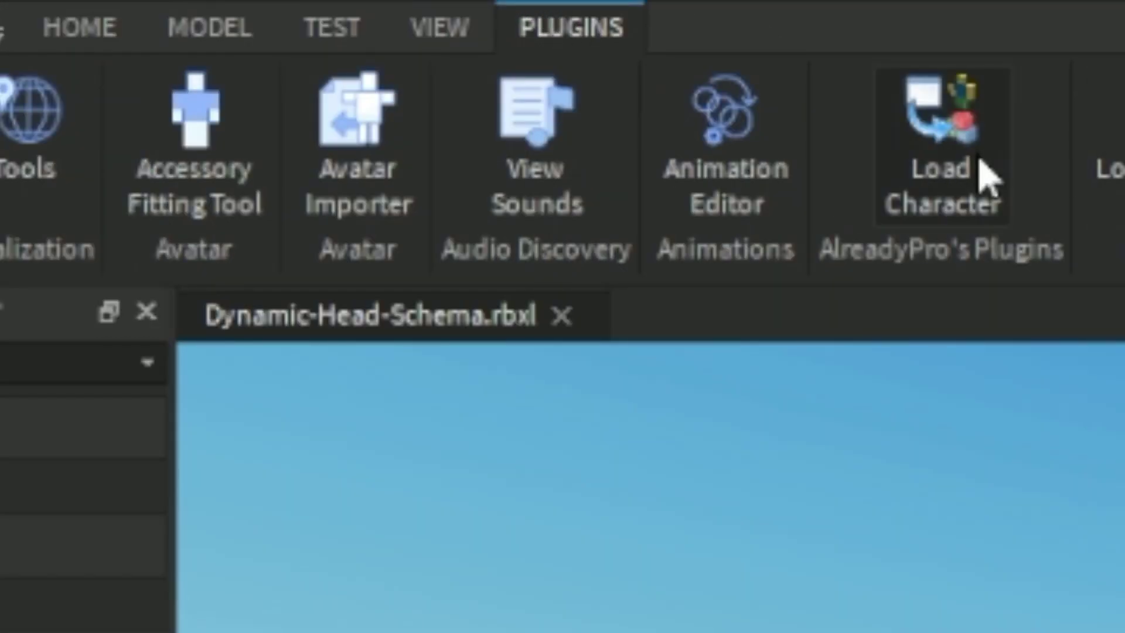
click(730, 140)
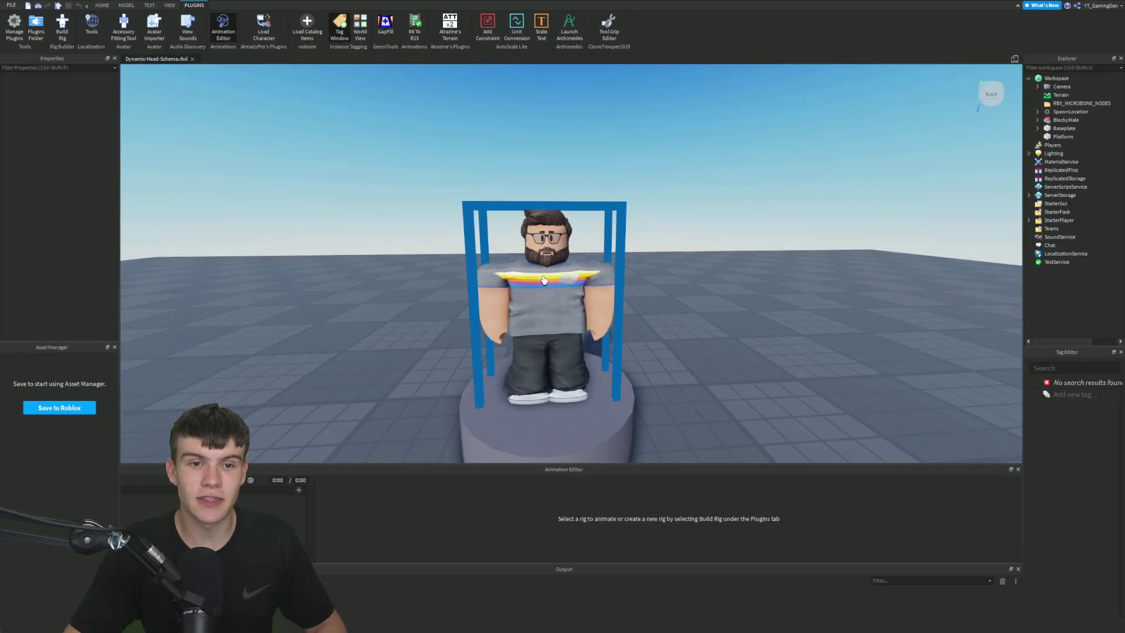
click(544, 280)
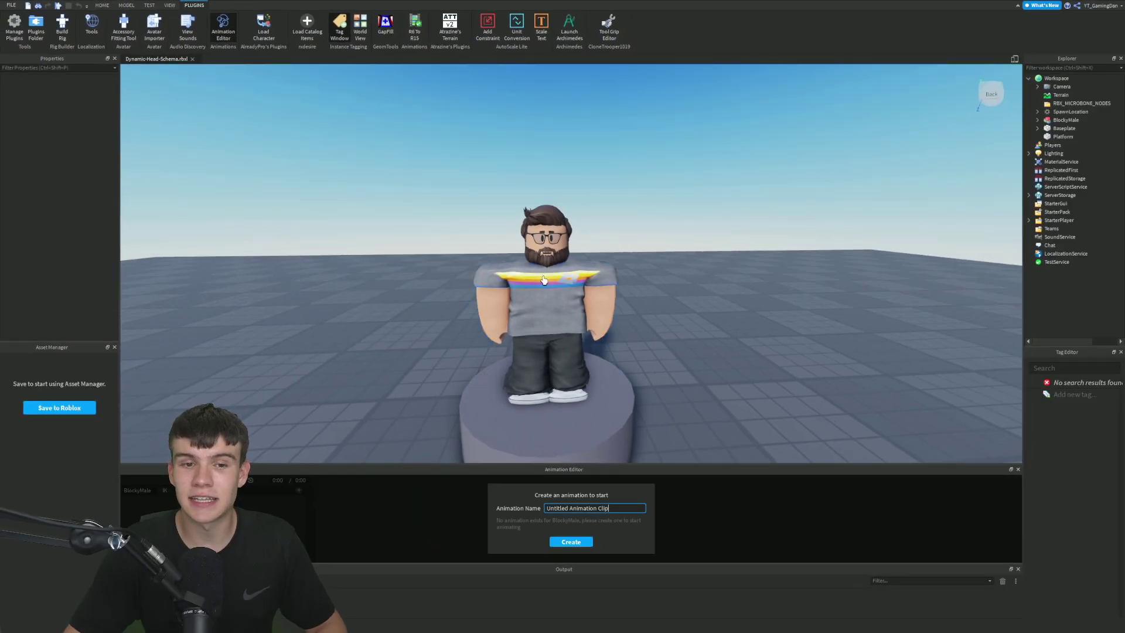
click(569, 542)
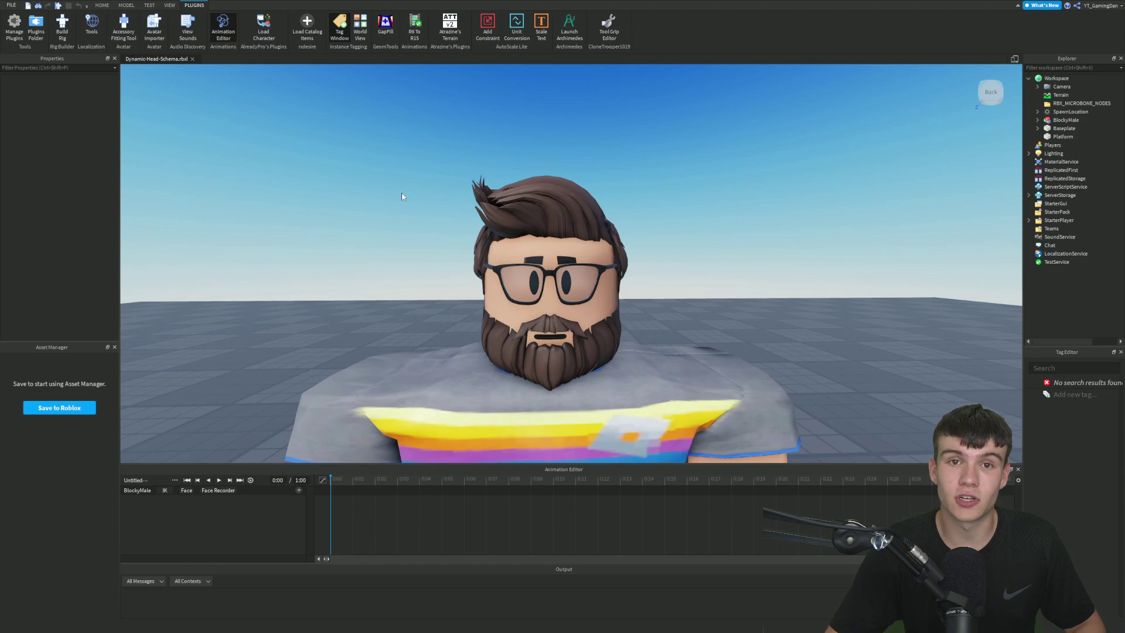
Start the Face Recorder for the animation and set OBS Virtual Camera as its recording camera.
click(217, 490)
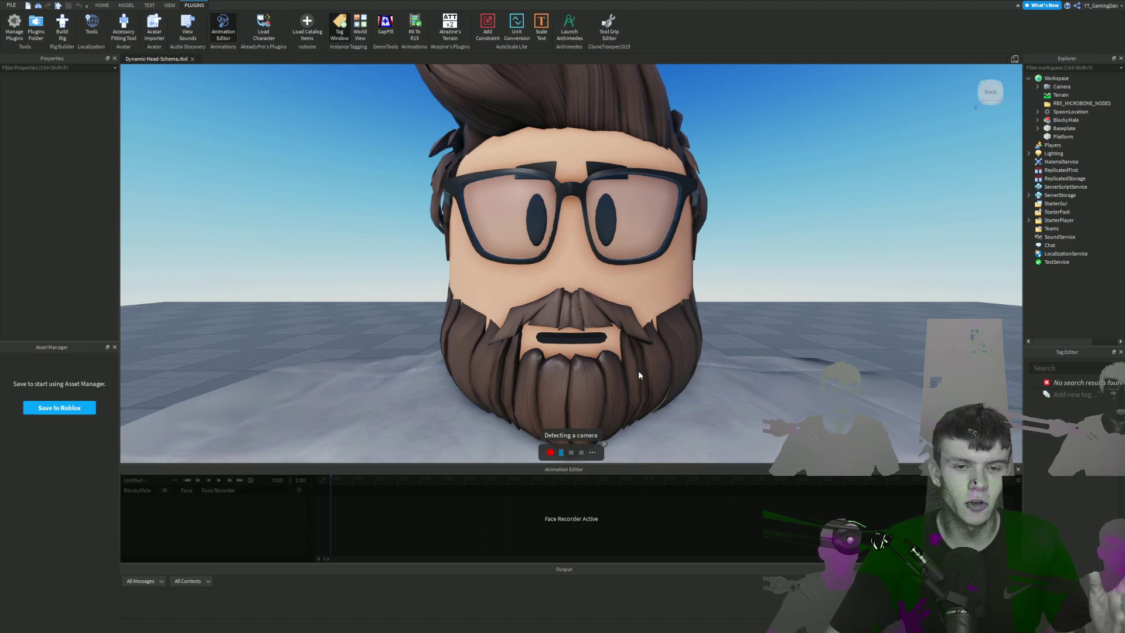
click(593, 454)
click(551, 302)
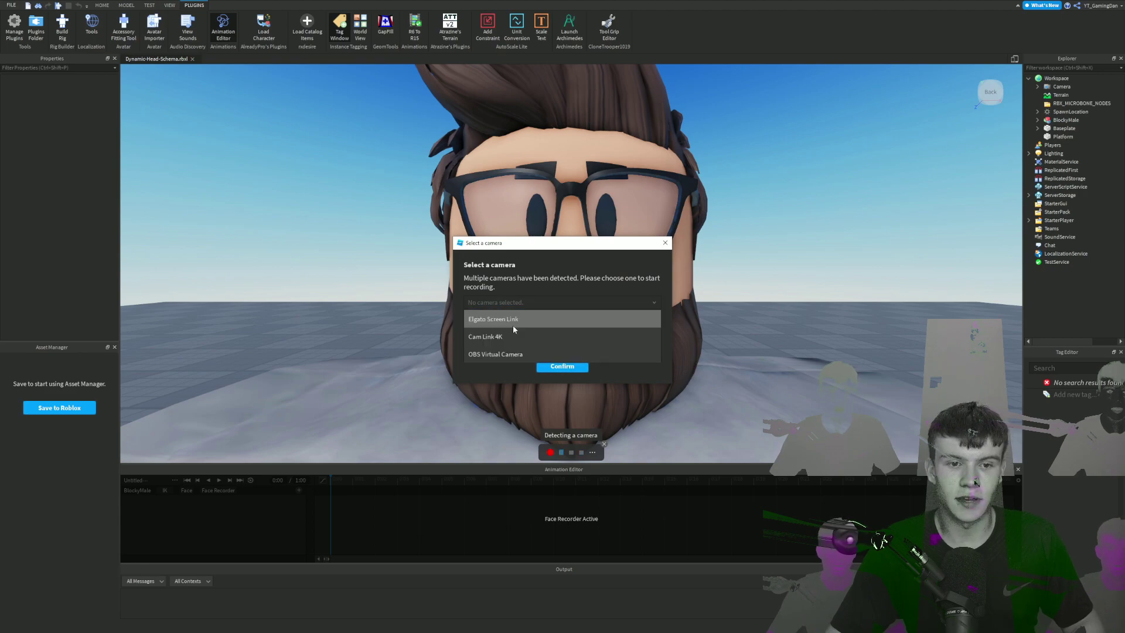
click(500, 355)
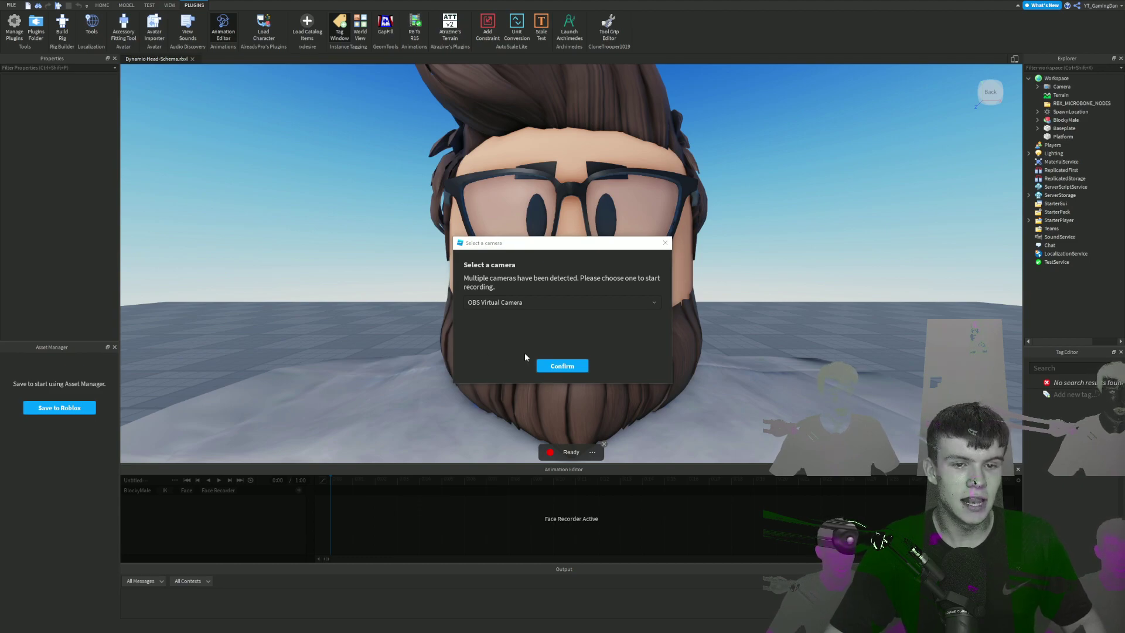
click(562, 367)
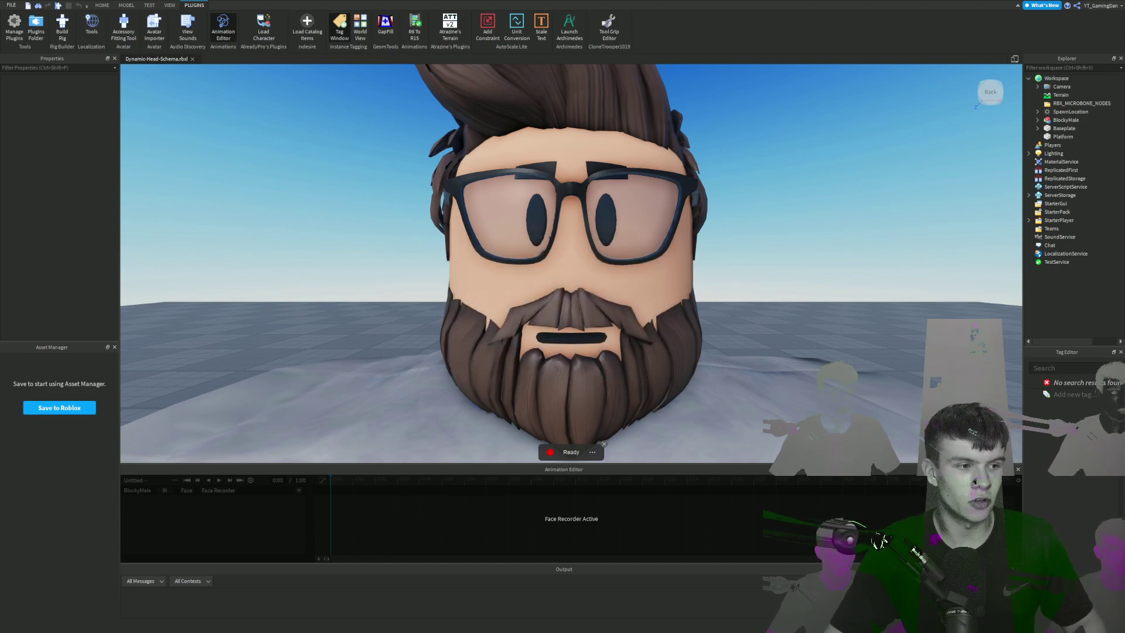